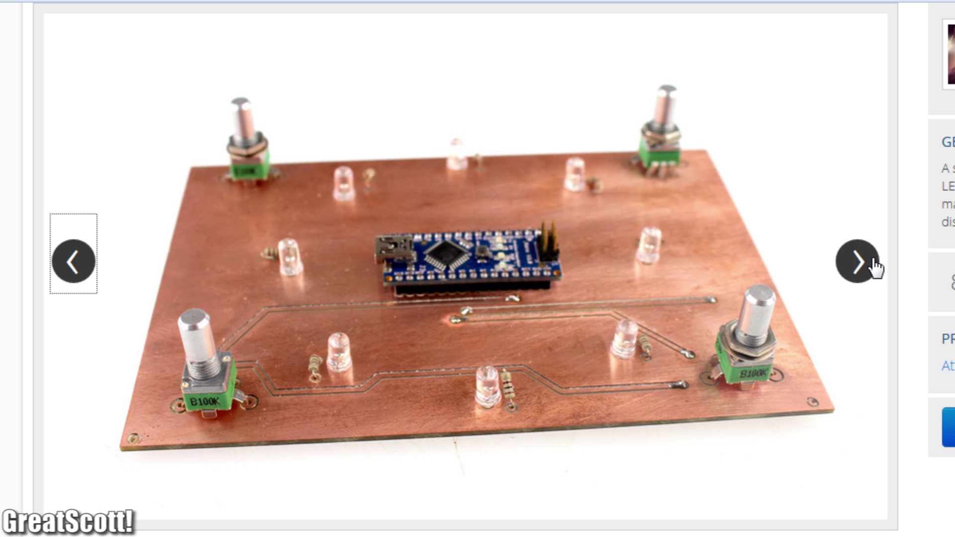
Step: Browse through the gallery photos of the etched PCB
left_click(872, 261)
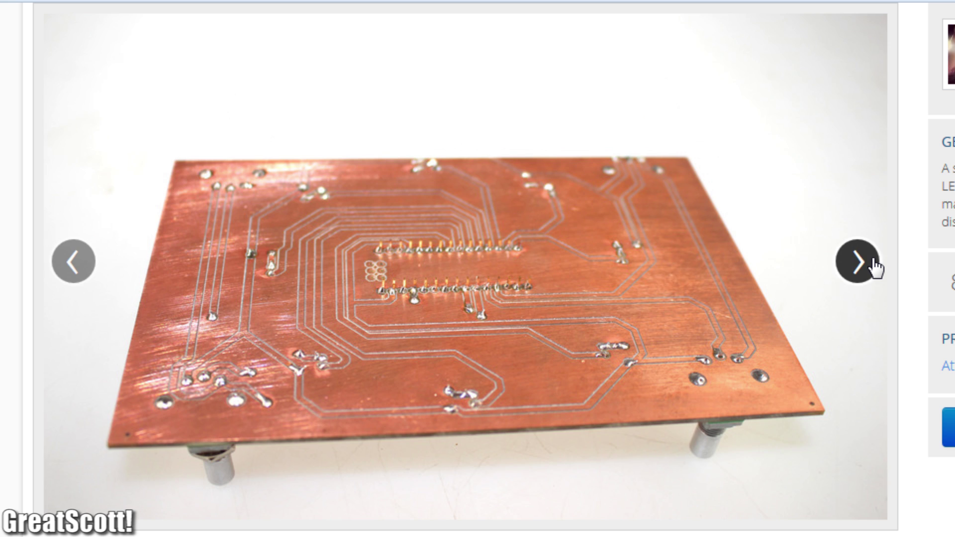
left_click(873, 268)
left_click(874, 269)
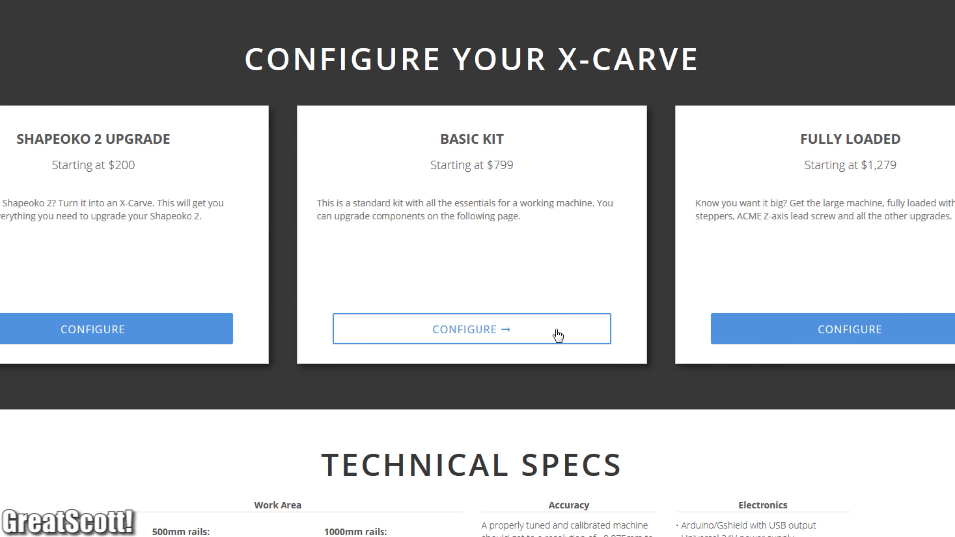
Step: Open the X-Carve Basic Kit configurator and scroll through its options
left_click(557, 336)
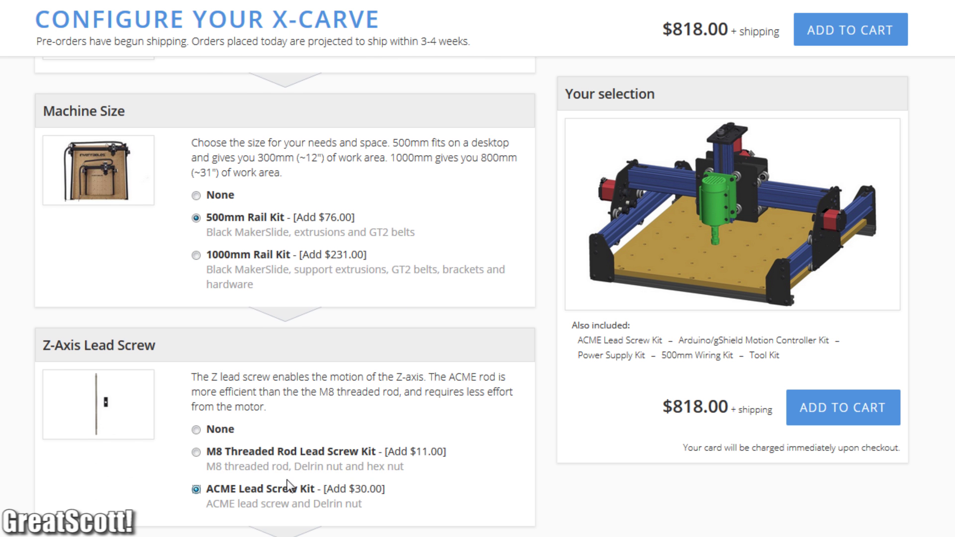
scroll(308, 475, "down", 8)
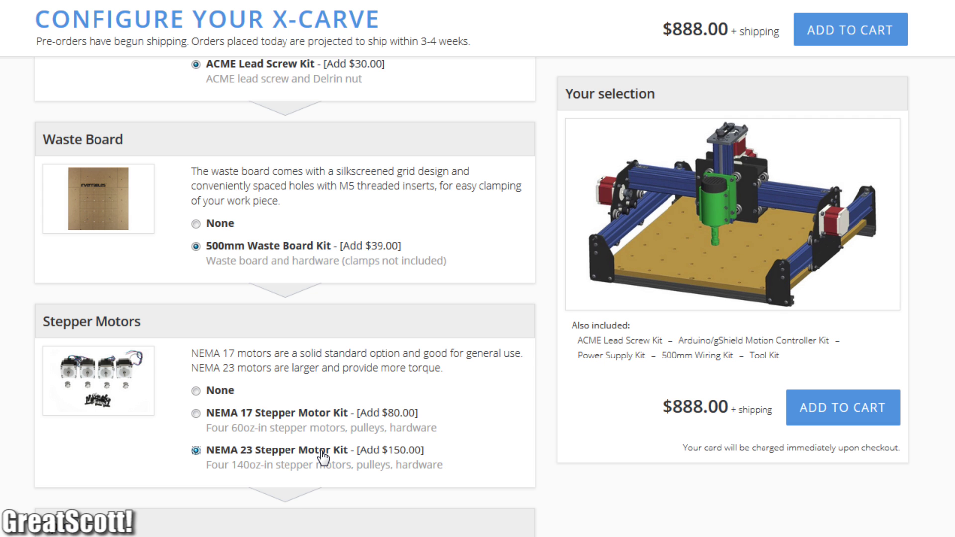
scroll(298, 462, "down", 12)
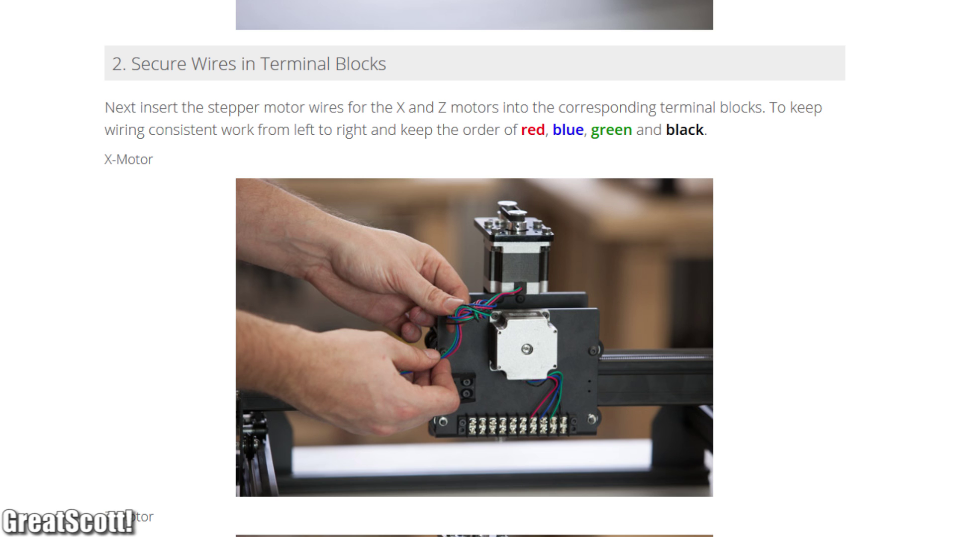
Step: Scroll past the wiring steps down to the Core Components Kit parts table
scroll(475, 269, "down", 18)
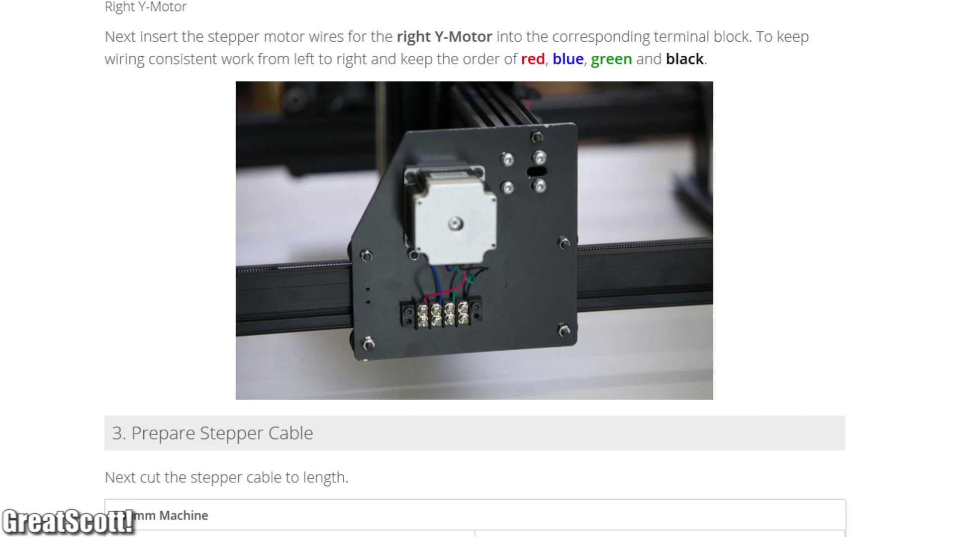
scroll(474, 268, "down", 15)
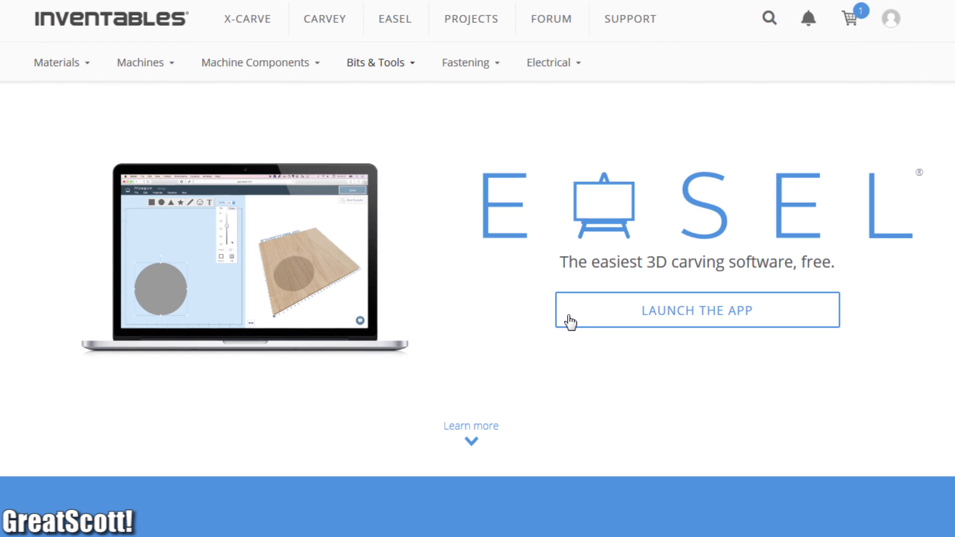
Step: Launch Easel and confirm an X-Carve with 500mm x 500mm rails, after reviewing the lead screw choices
left_click(569, 322)
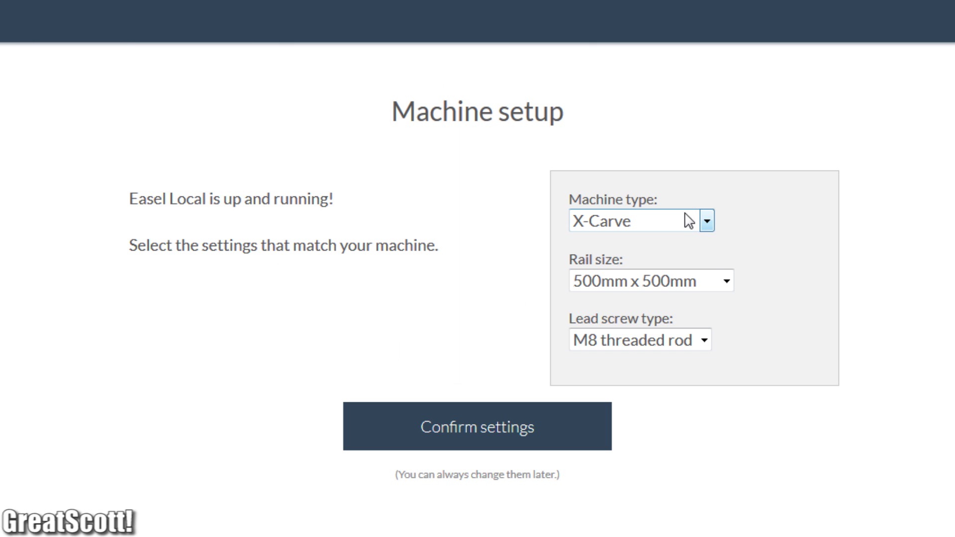
left_click(693, 224)
left_click(693, 246)
left_click(691, 278)
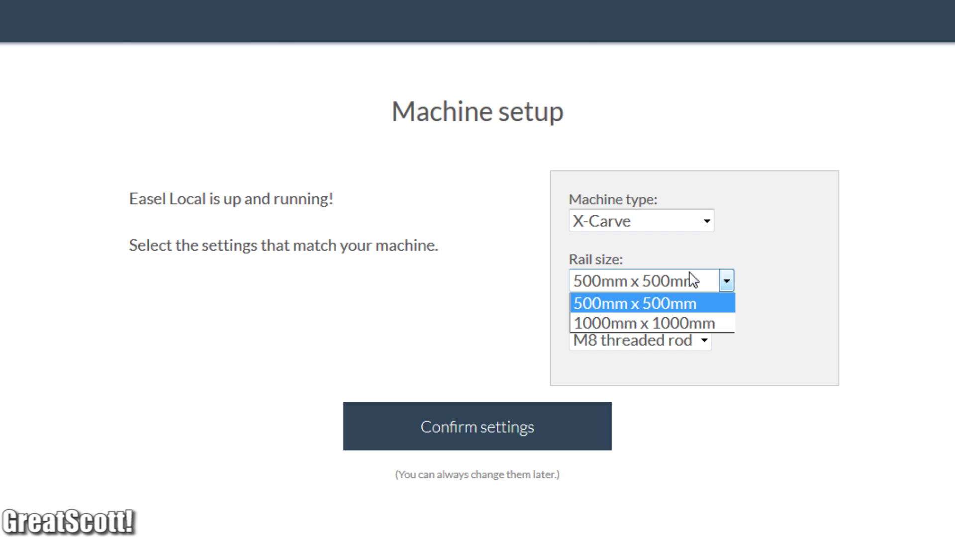
left_click(685, 290)
left_click(666, 348)
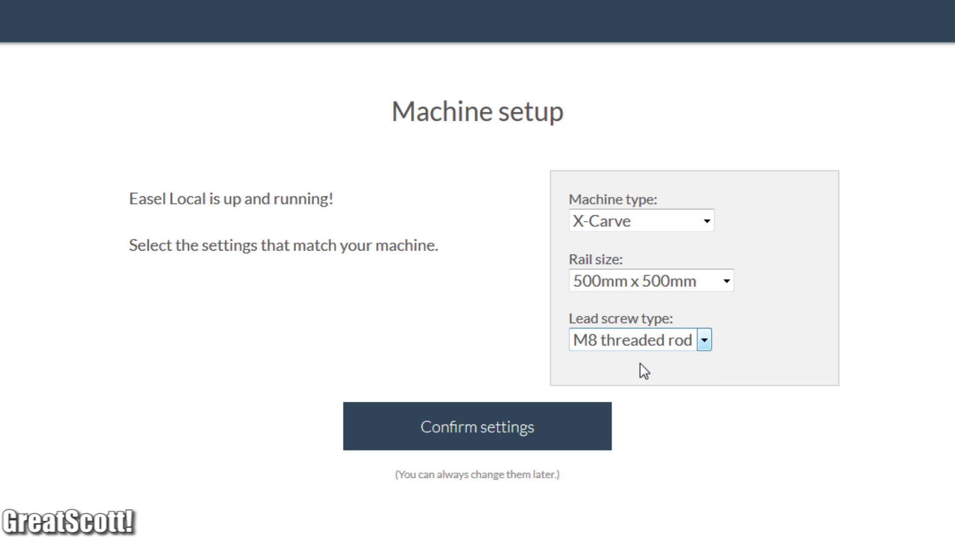
left_click(565, 448)
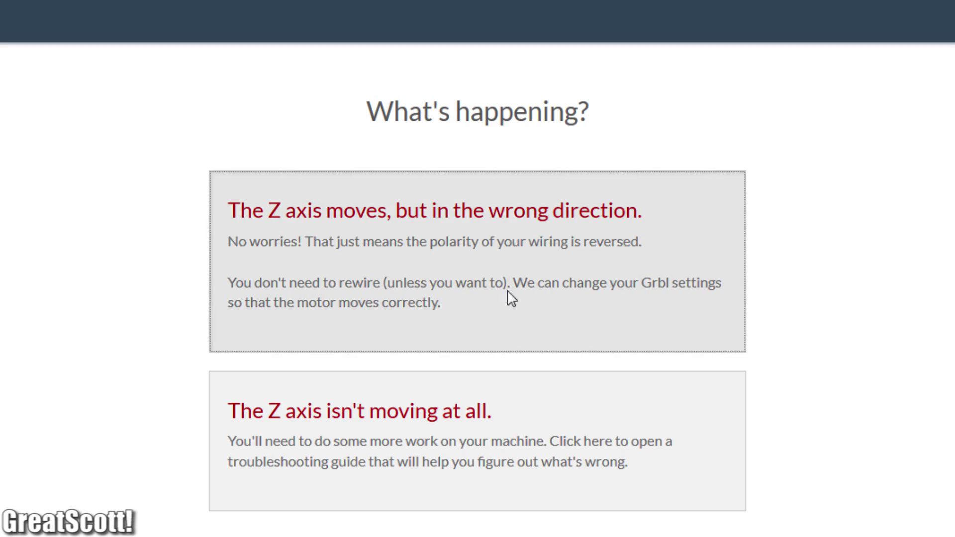
Step: Reverse the Z axis direction in the Grbl settings and run the test carve
left_click(511, 298)
left_click(401, 261)
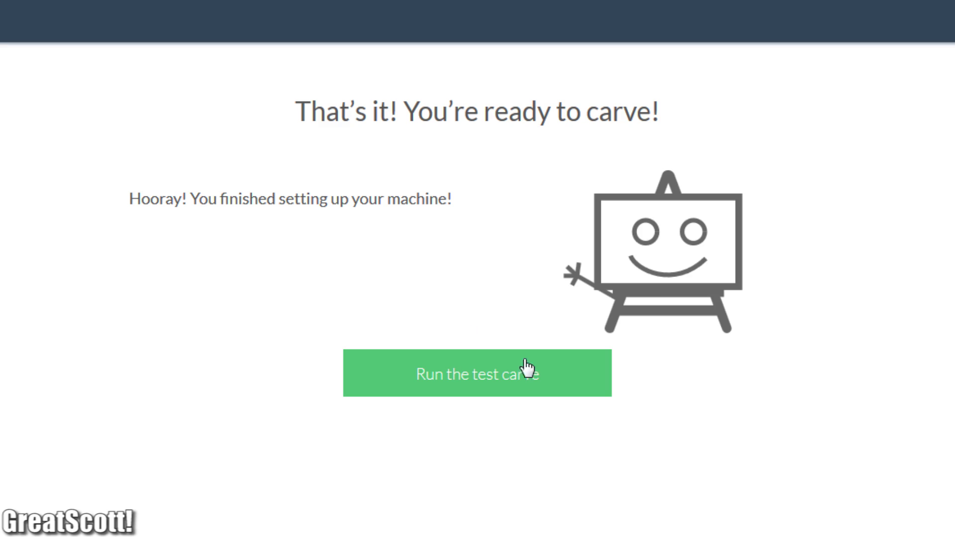
left_click(527, 368)
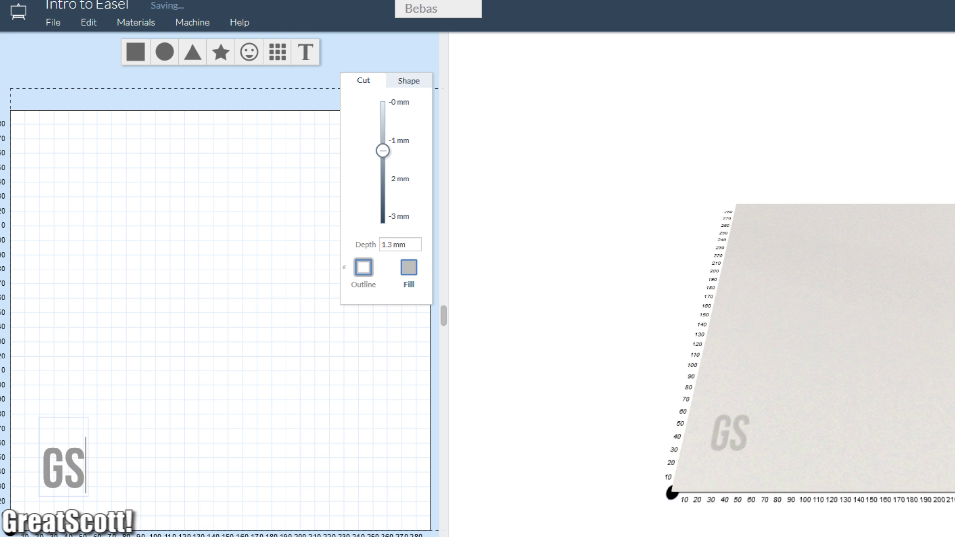
Step: Import drillnew.svg through File > Import SVG
left_click(52, 22)
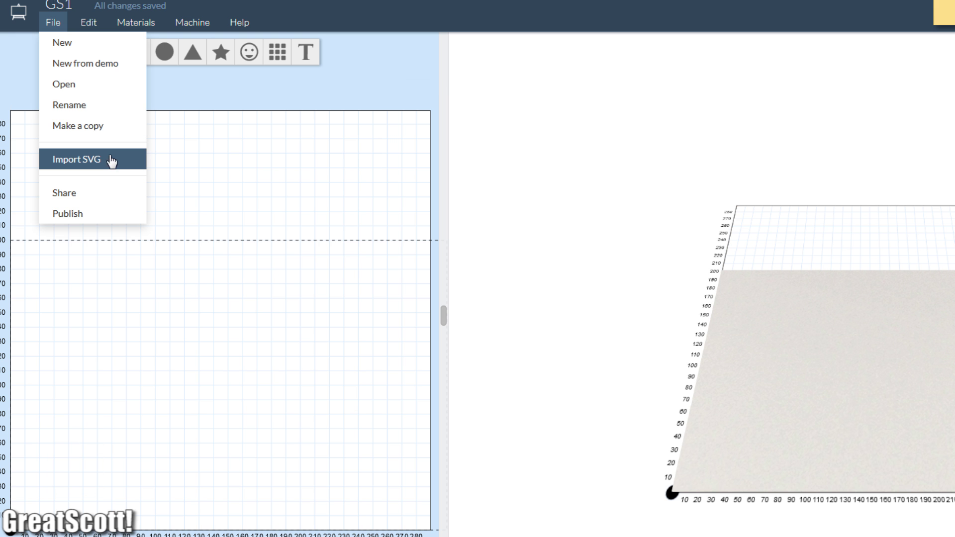
left_click(113, 164)
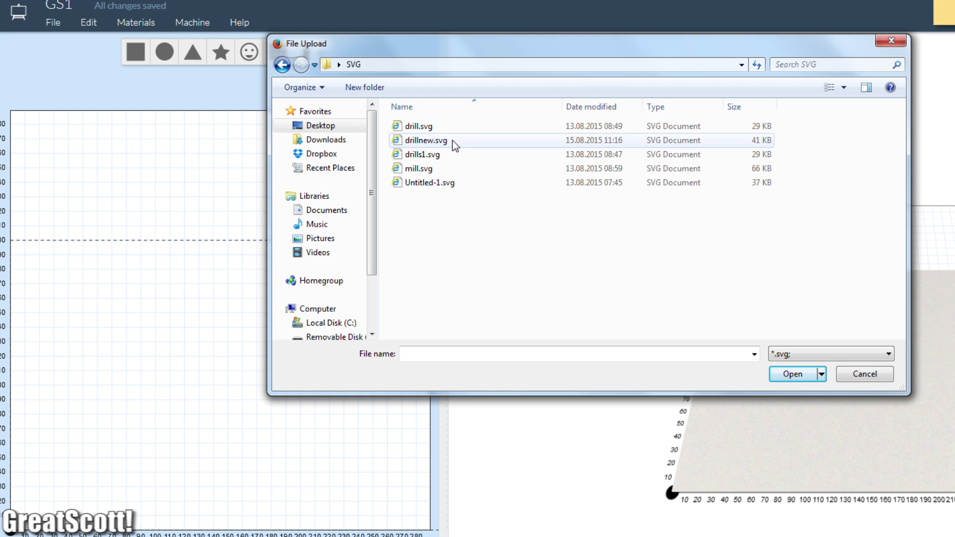
double_click(453, 141)
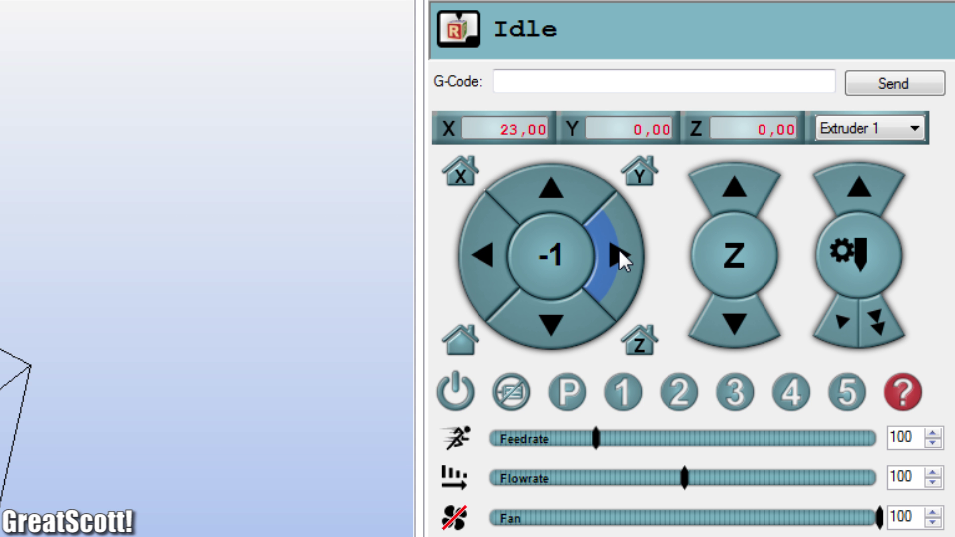
Step: Jog the X axis in three steps until its readout shows 0,00
left_click(618, 247)
left_click(618, 248)
left_click(618, 248)
left_click(620, 248)
left_click(623, 246)
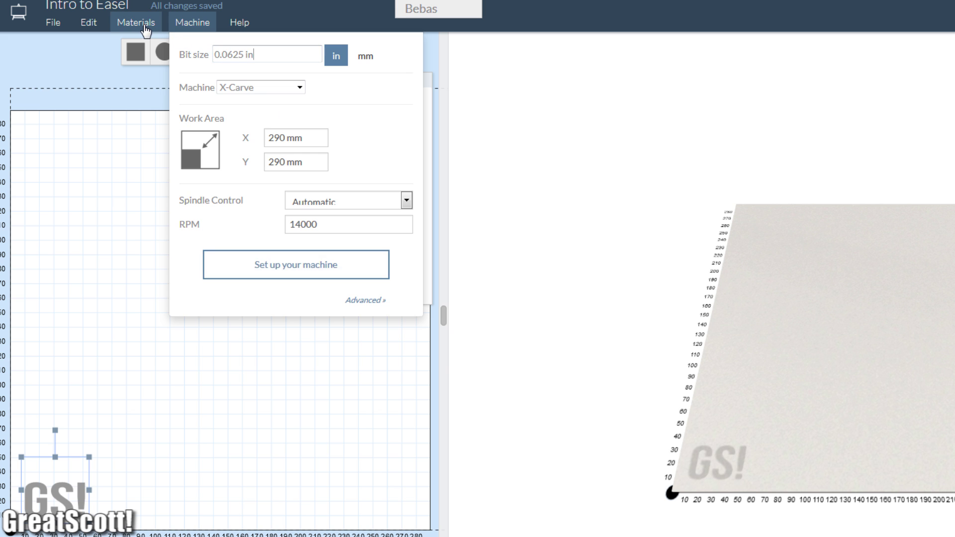
Step: Unlock without homing, accept the material measurement and confirm the material is secured
left_click(144, 23)
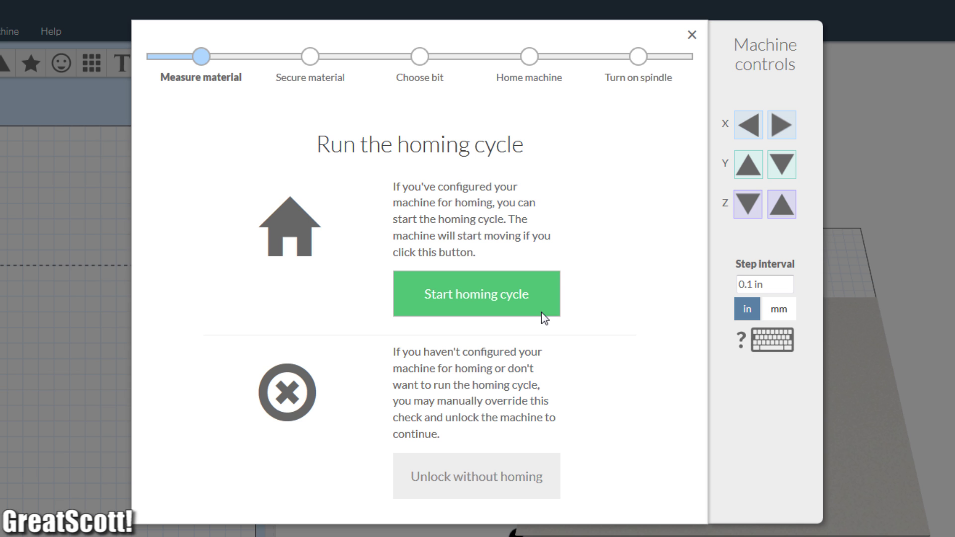
left_click(542, 312)
left_click(471, 490)
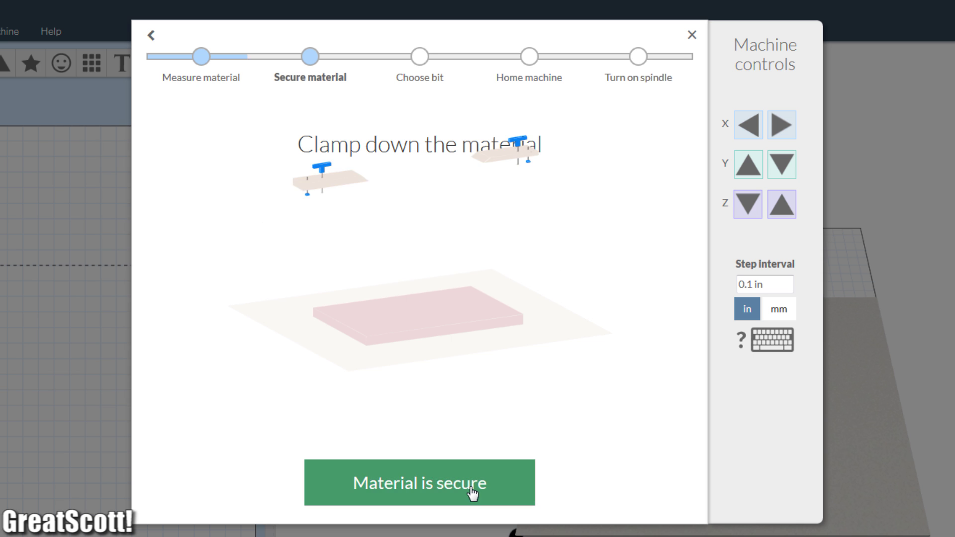
left_click(472, 493)
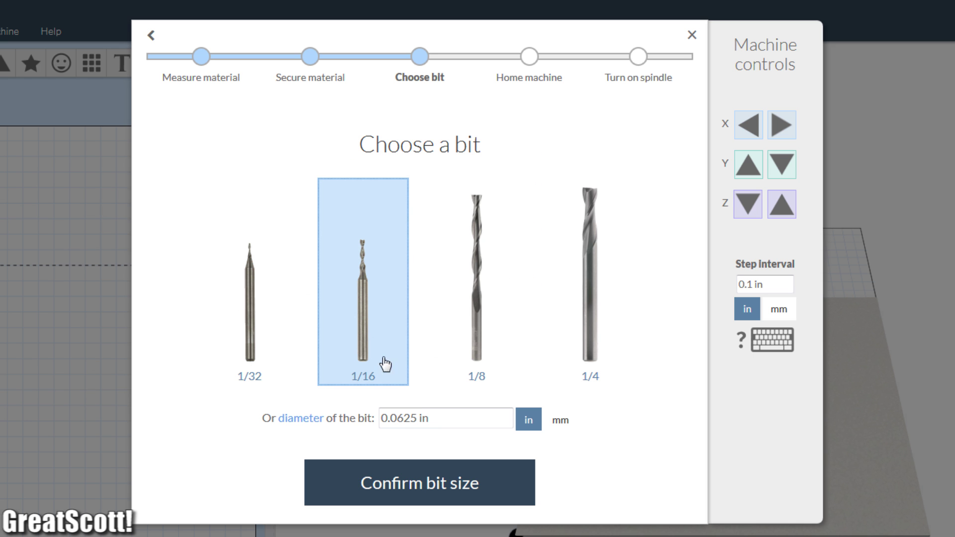
Step: Confirm the 1/16 in bit and its home position, then raise the bit
left_click(499, 489)
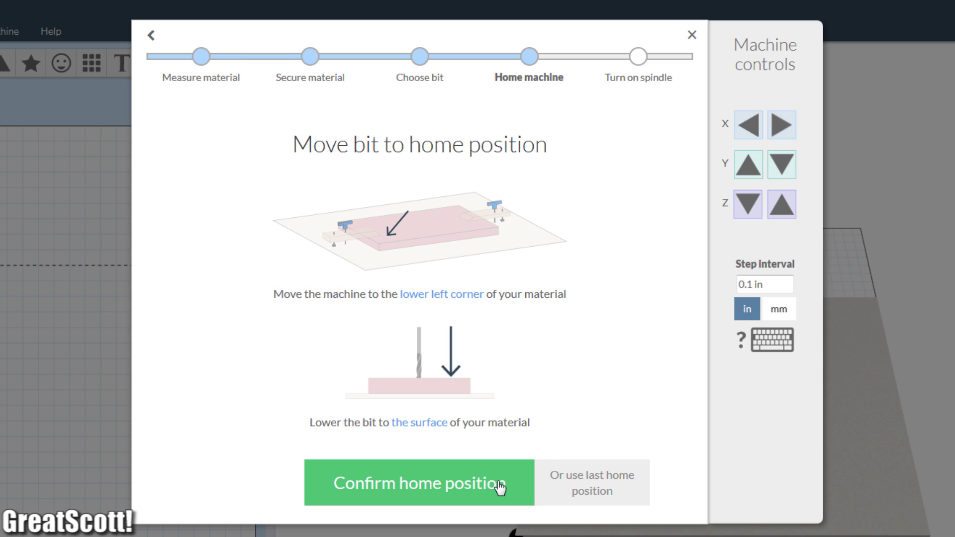
left_click(500, 487)
left_click(578, 196)
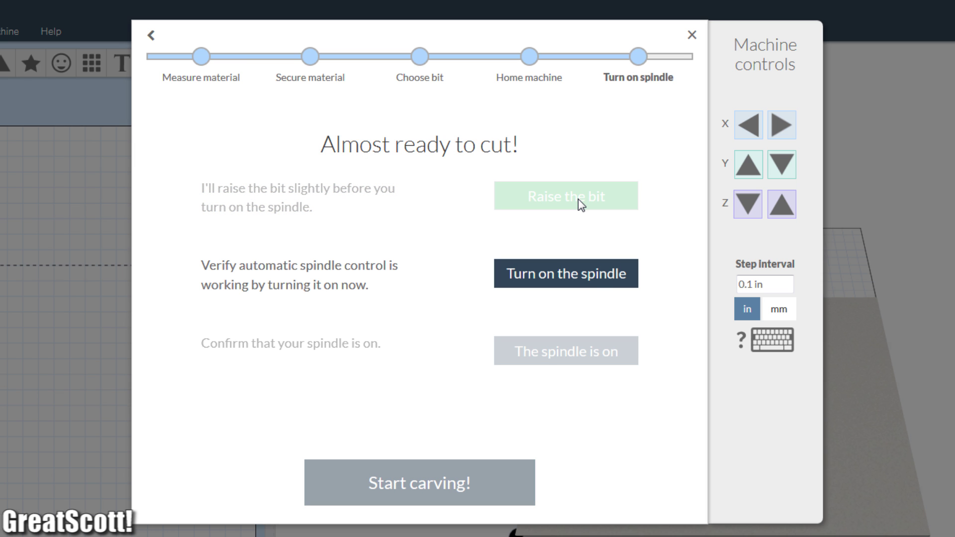